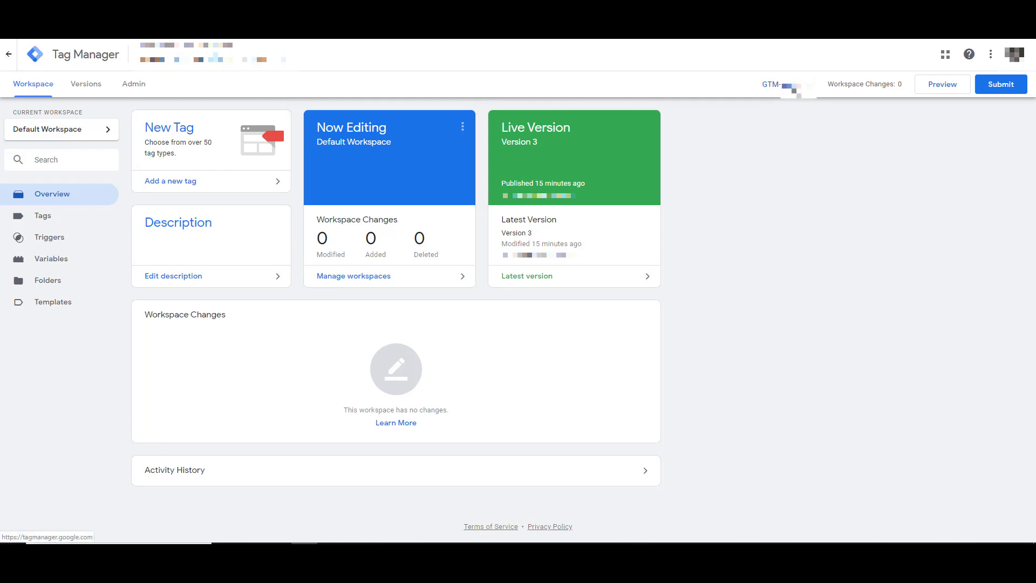
View the container's install code, select the head snippet, then start a new tag from Tags.
click(791, 84)
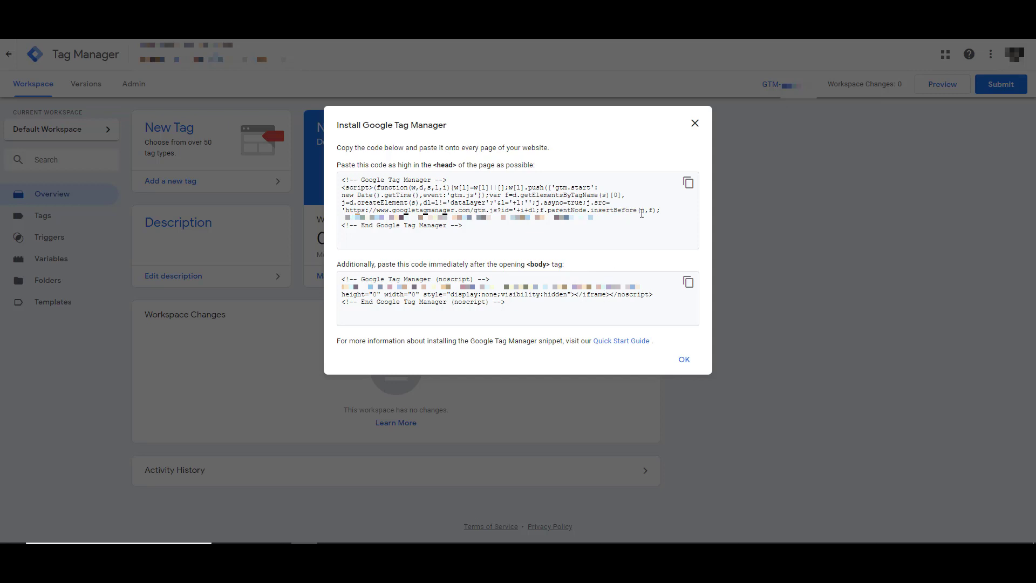
drag(478, 227, 341, 175)
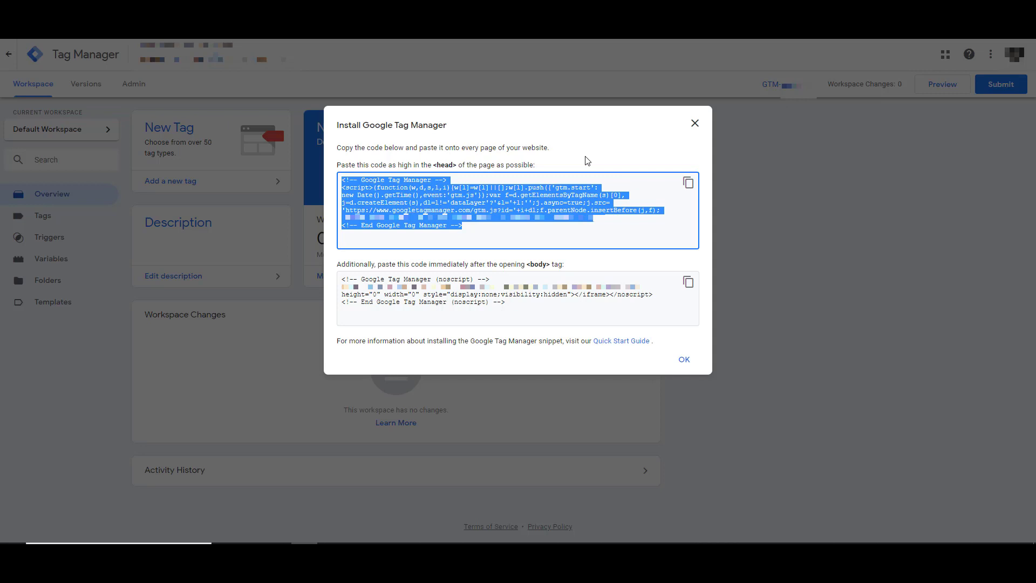
click(728, 280)
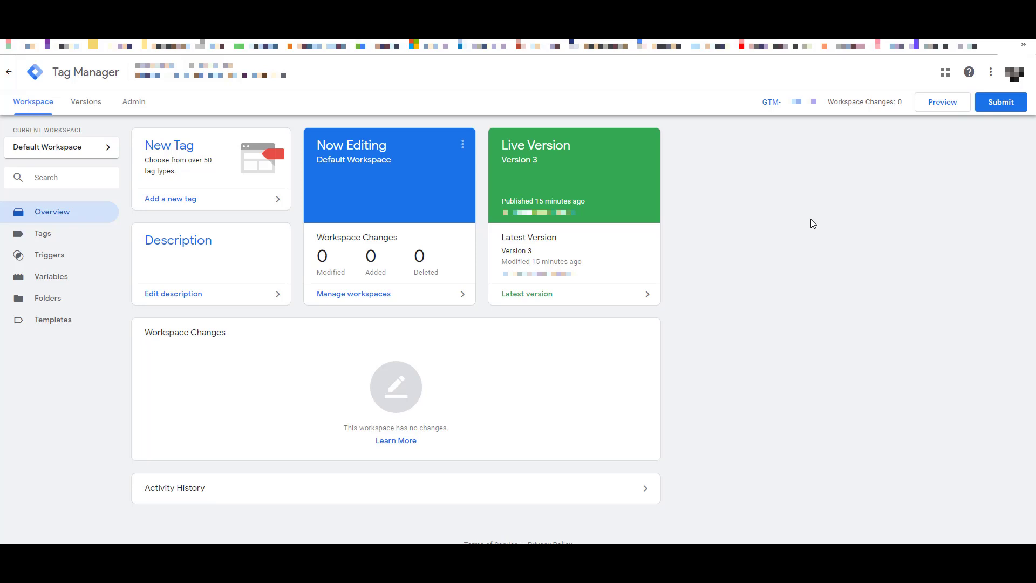
click(75, 239)
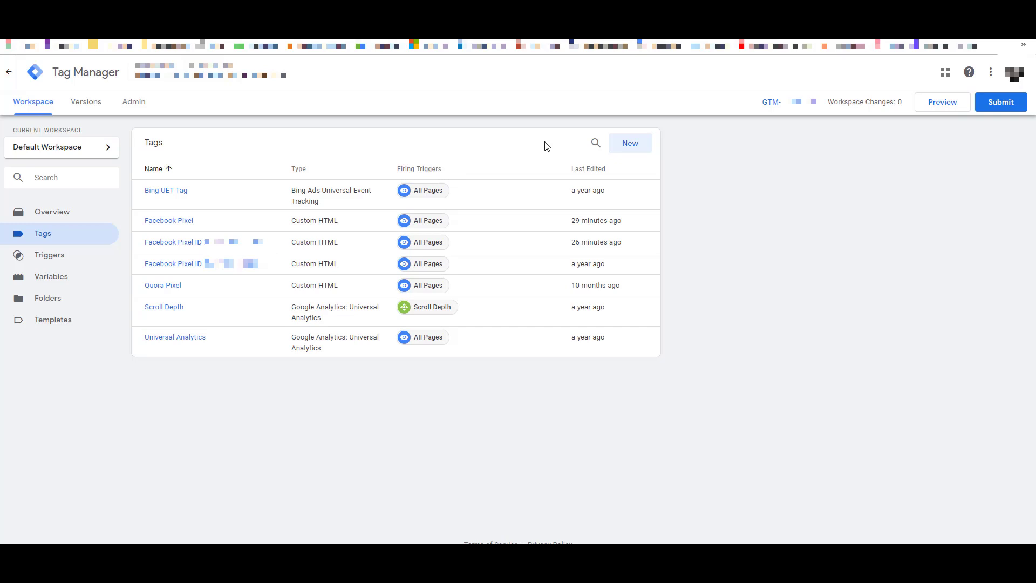
click(632, 143)
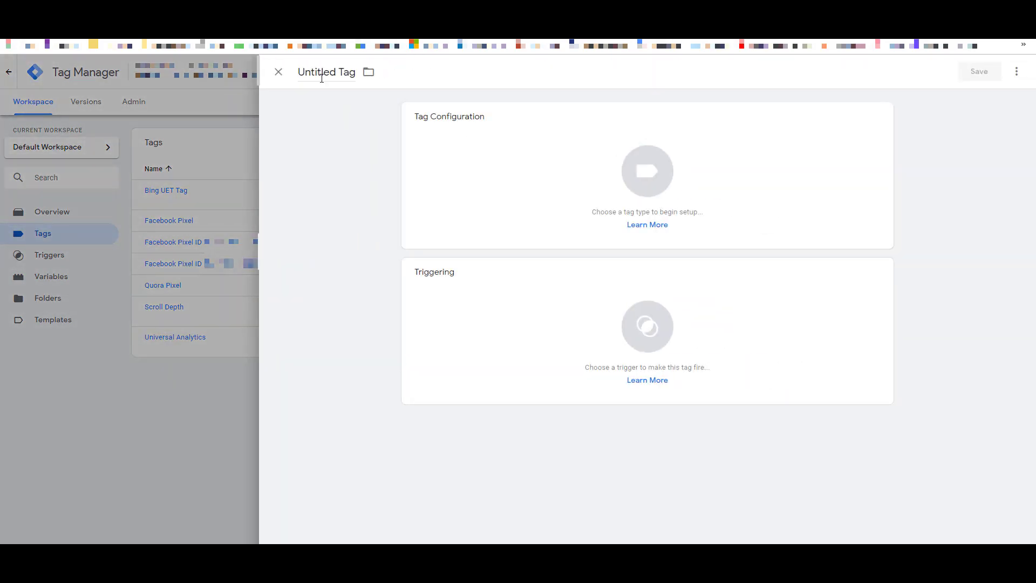
Browse the Choose tag type list for the Untitled Tag, from Google products to custom options.
triple_click(320, 73)
click(485, 166)
click(485, 165)
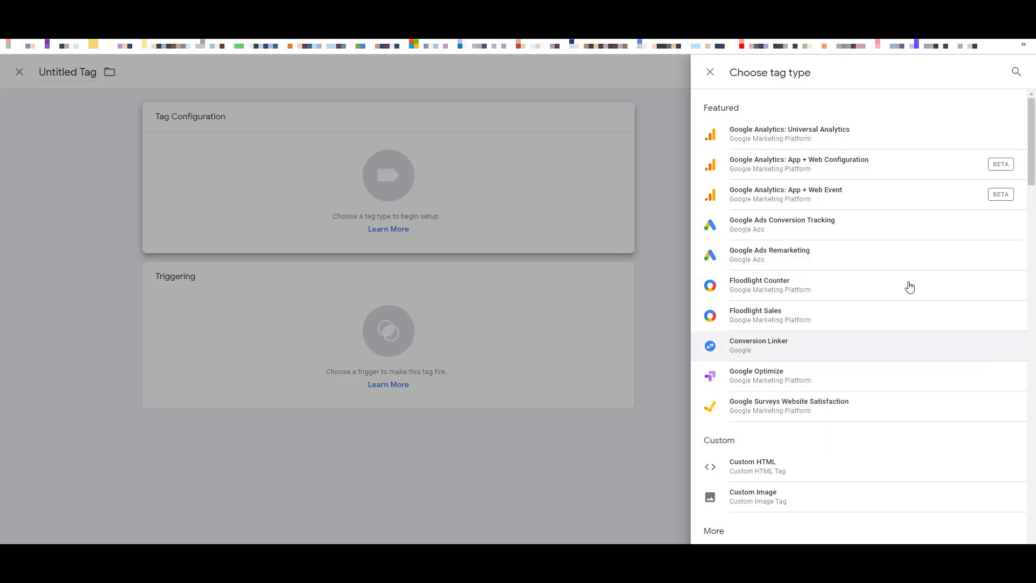
scroll(916, 267, down, 5)
scroll(916, 267, down, 2)
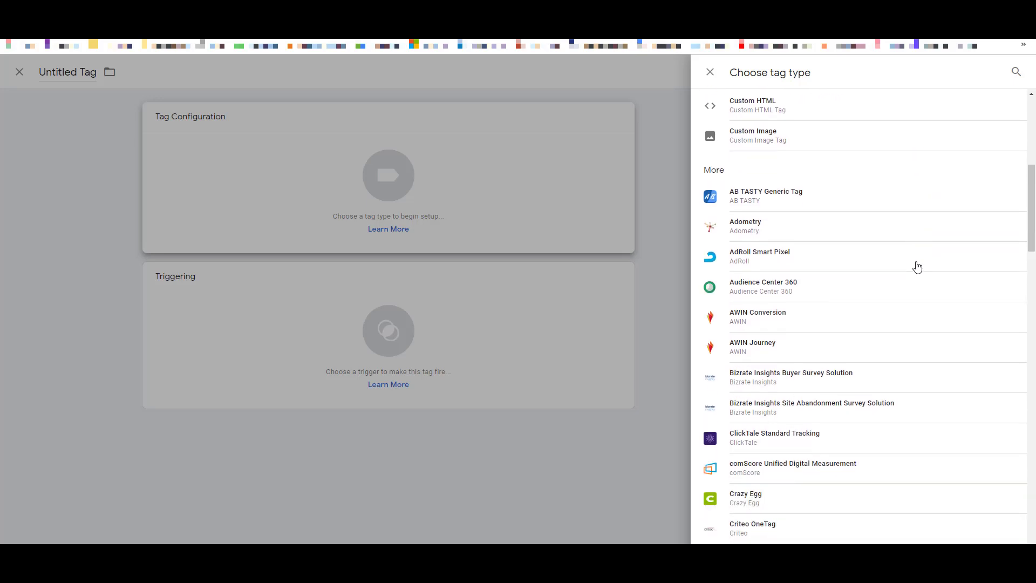
scroll(916, 266, up, 1)
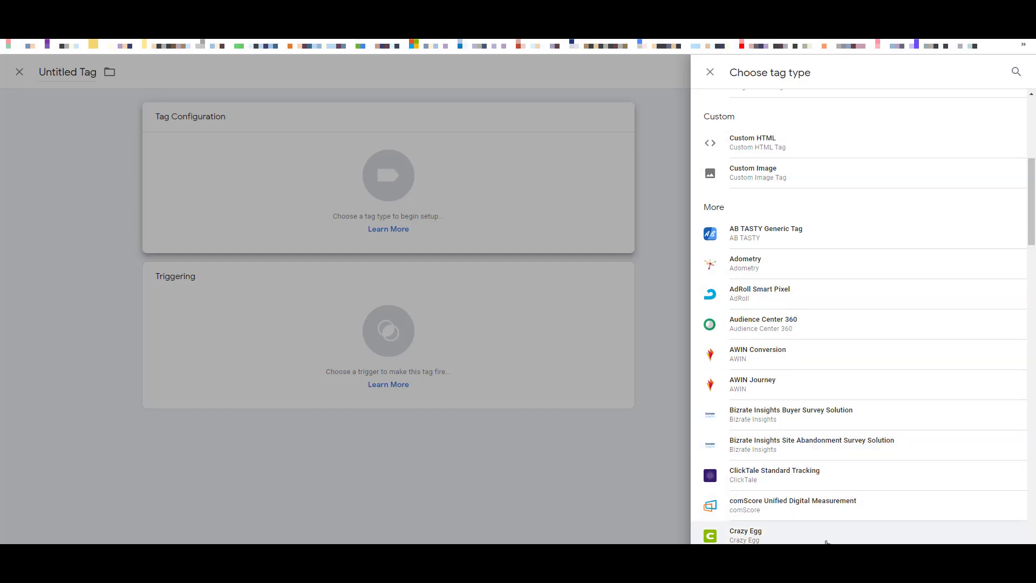
scroll(887, 398, down, 5)
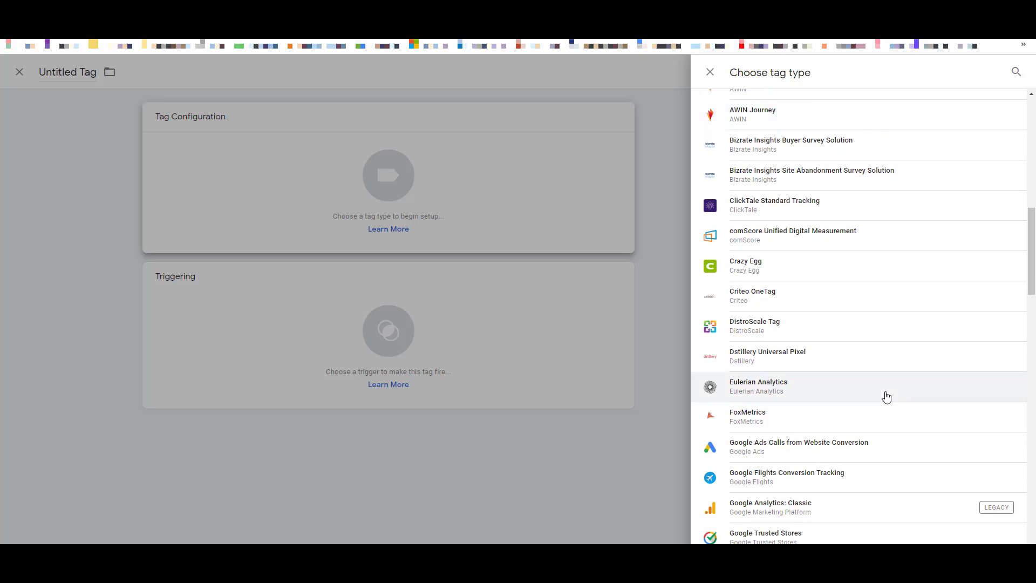
scroll(888, 397, down, 7)
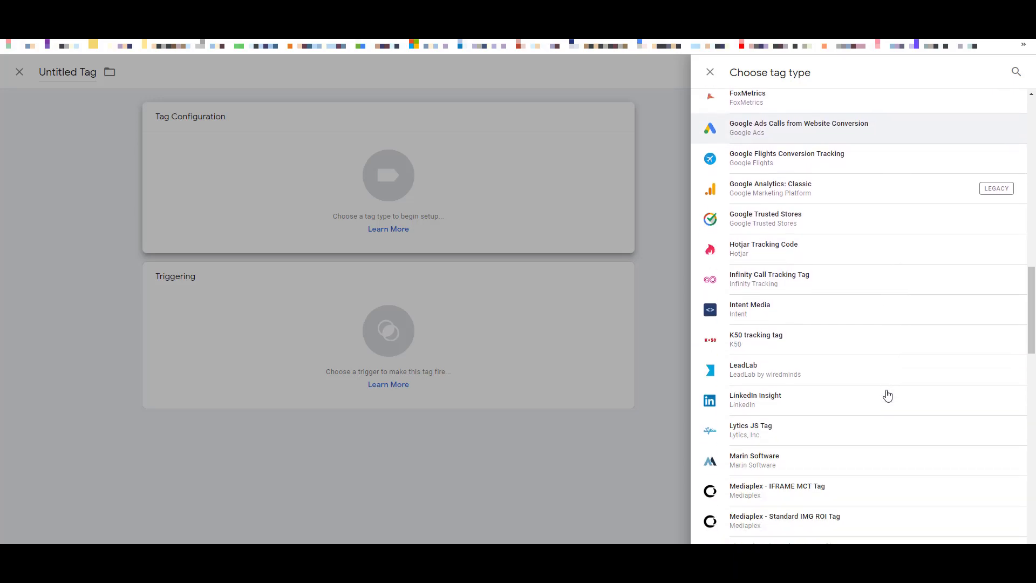
scroll(888, 396, down, 1)
scroll(888, 396, down, 3)
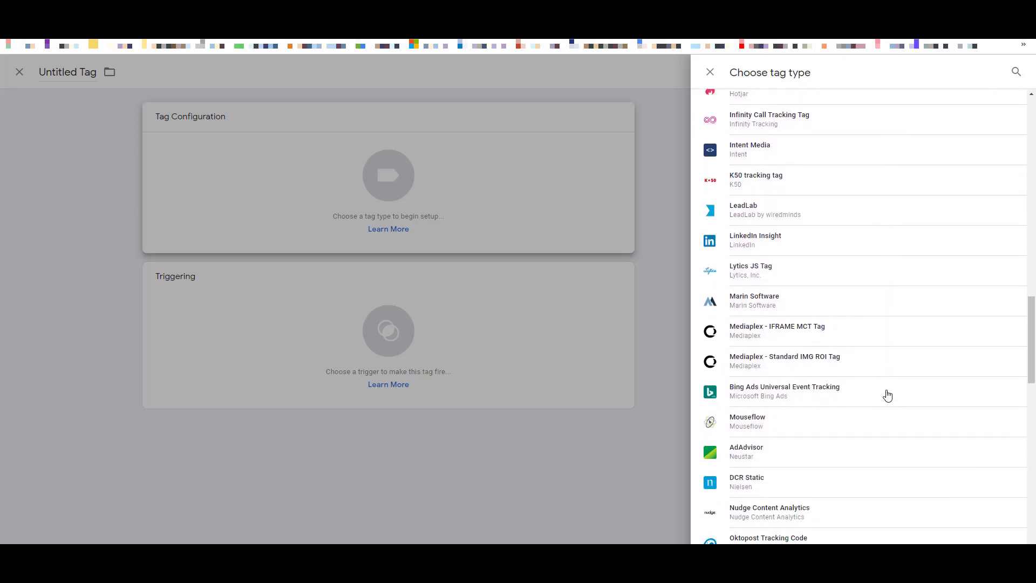
scroll(888, 396, down, 6)
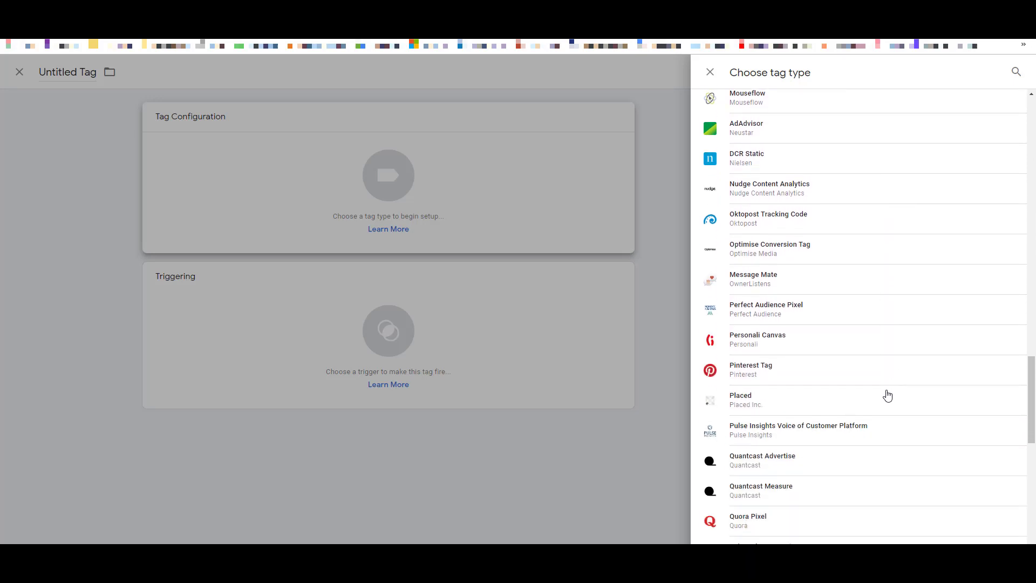
scroll(888, 396, up, 20)
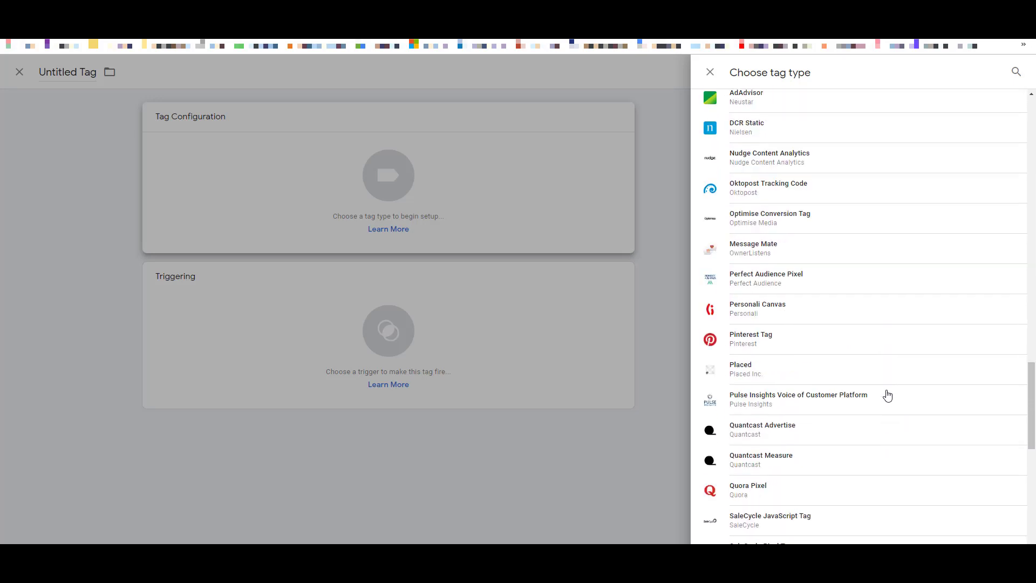
scroll(888, 396, up, 7)
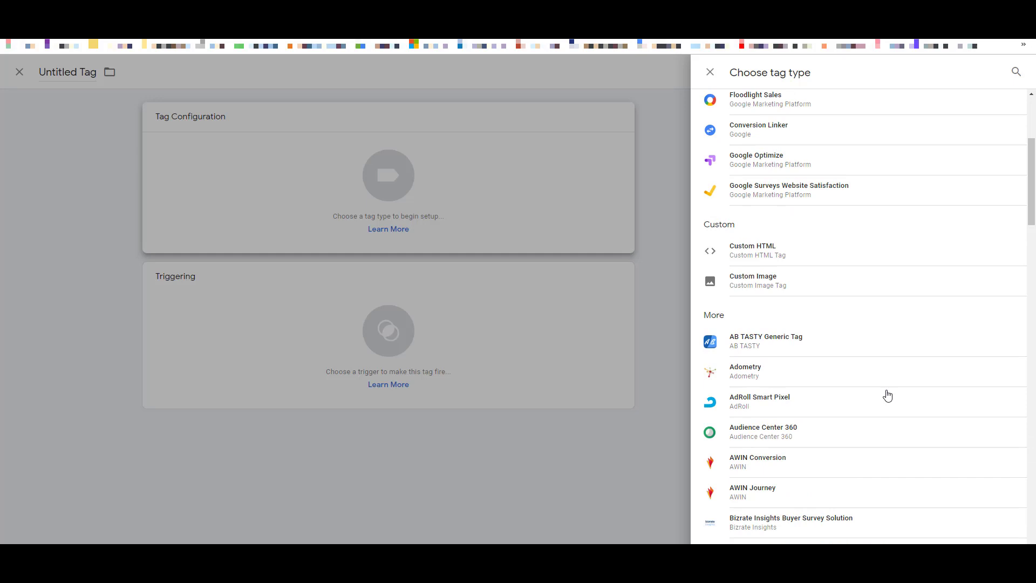
Make the Untitled Tag a Custom HTML tag triggered on All Pages, then return to Tags.
click(792, 264)
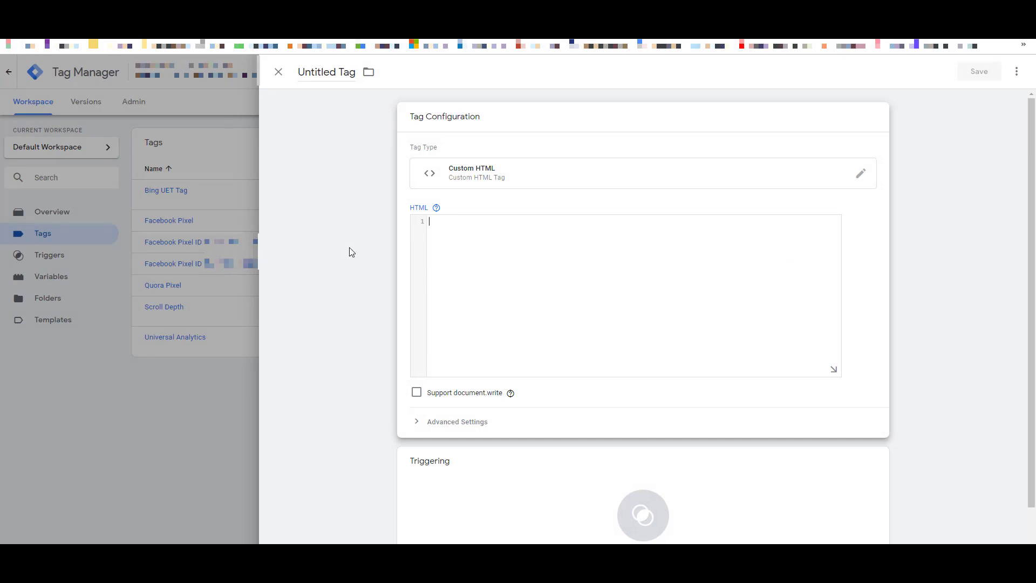
scroll(351, 252, down, 1)
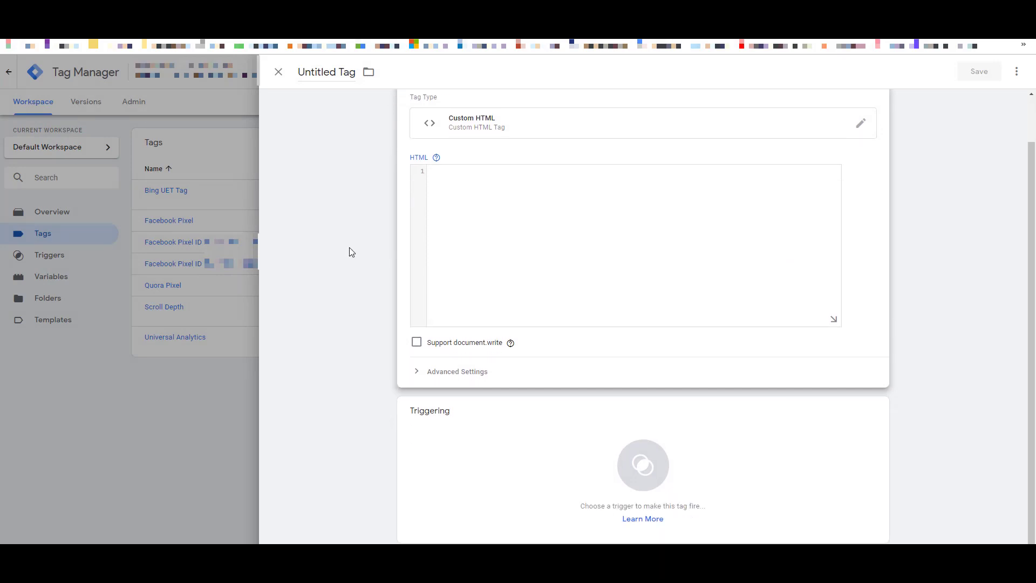
click(451, 447)
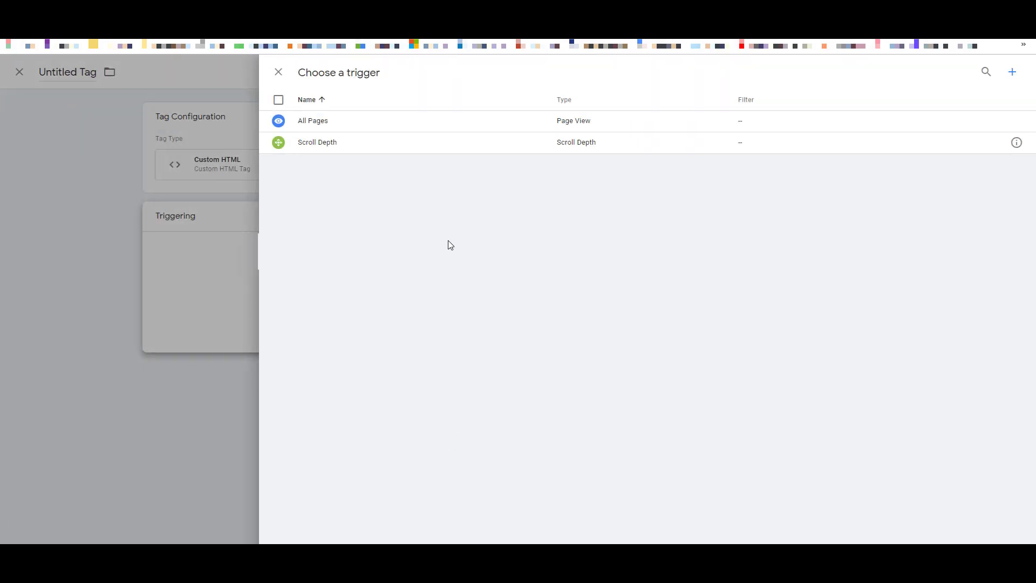
click(414, 126)
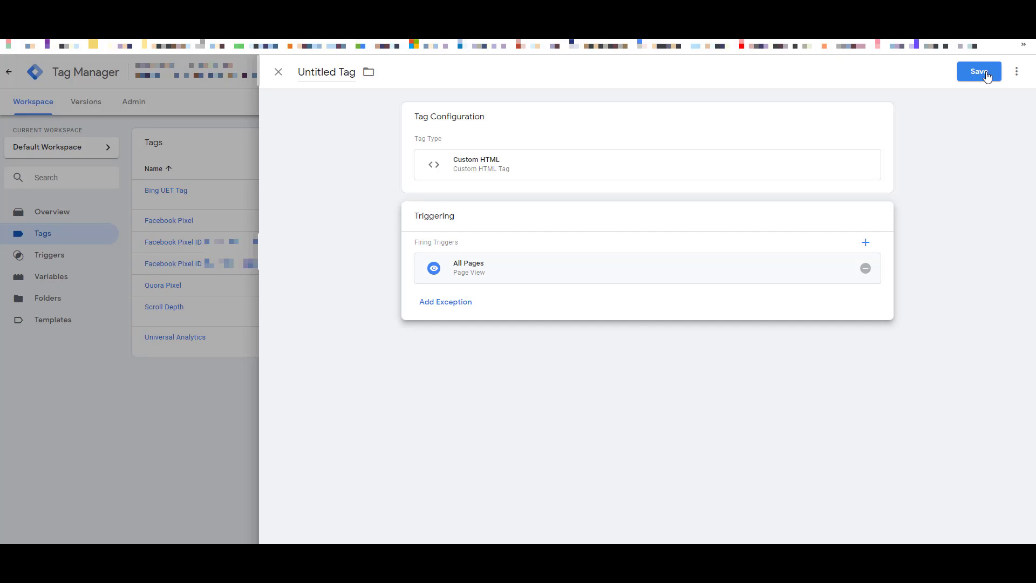
click(278, 72)
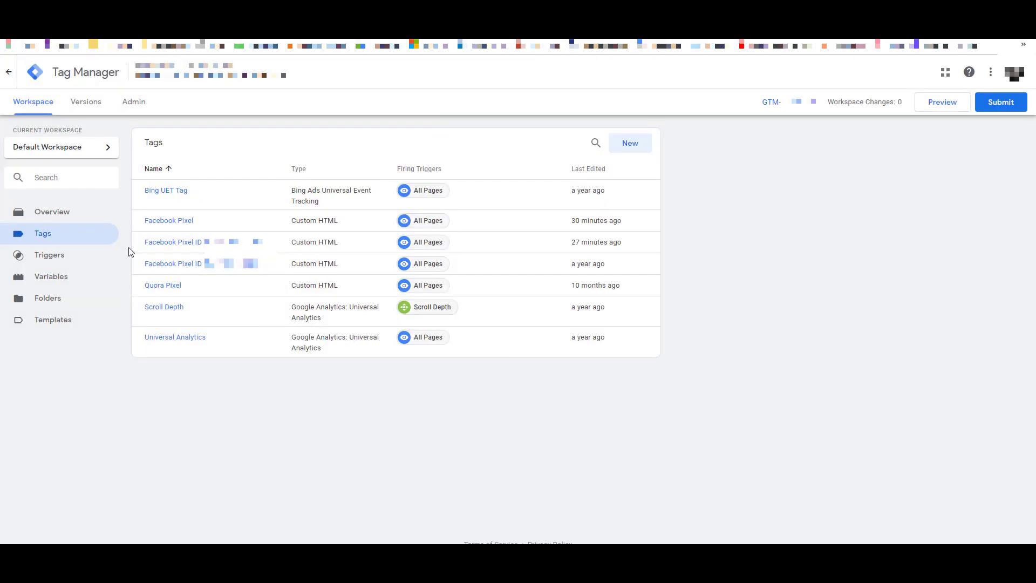
Show the Triggers list containing the single Scroll Depth trigger.
click(40, 259)
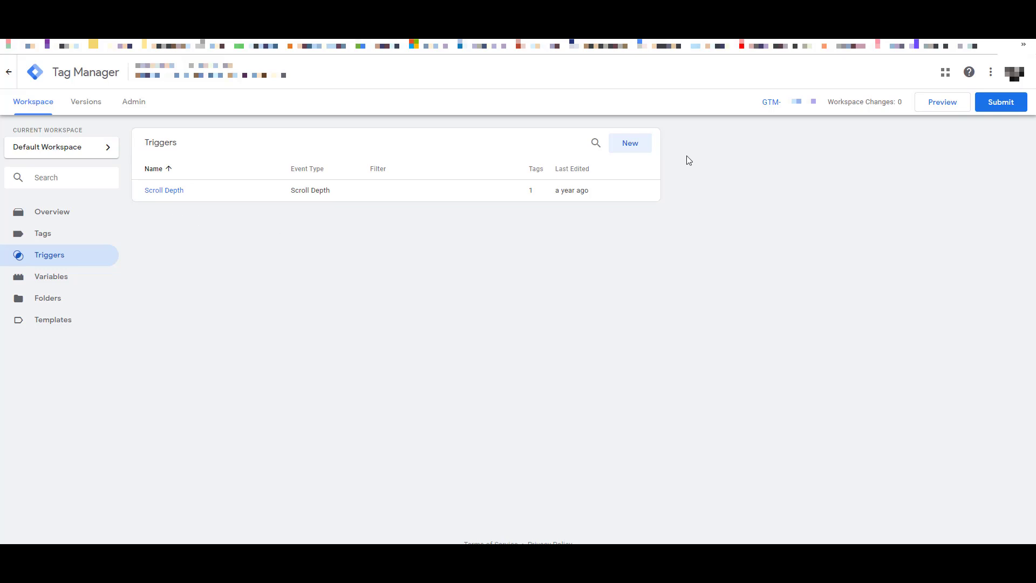
Create a Page View trigger on Some Page Views where Page URL contains /thank-you.
click(636, 149)
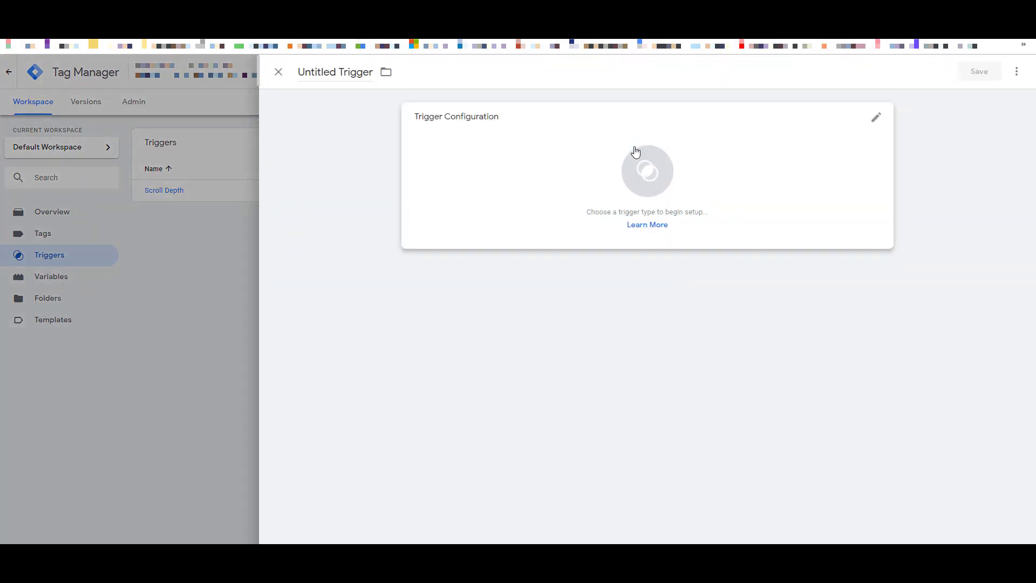
click(520, 158)
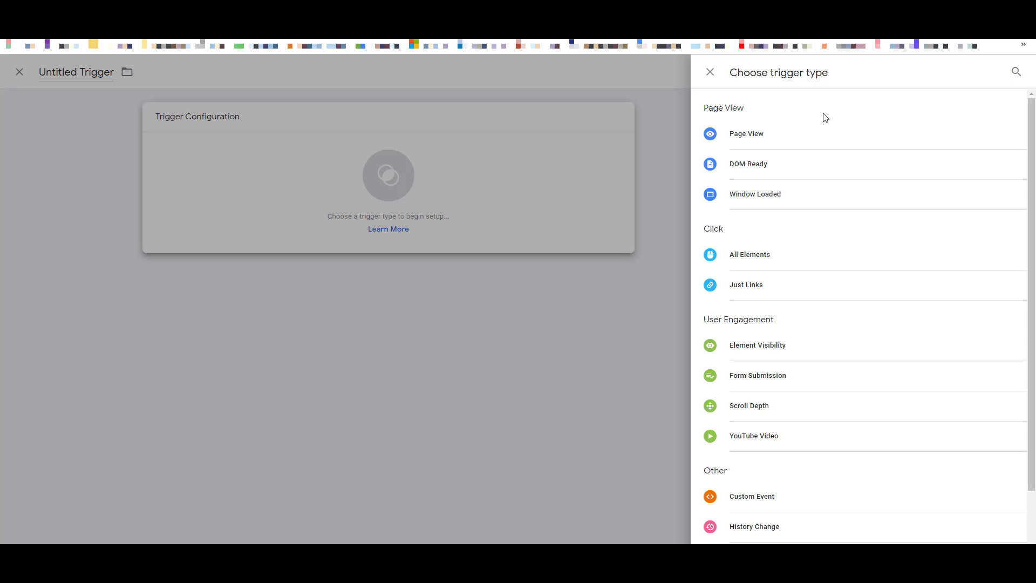
click(787, 147)
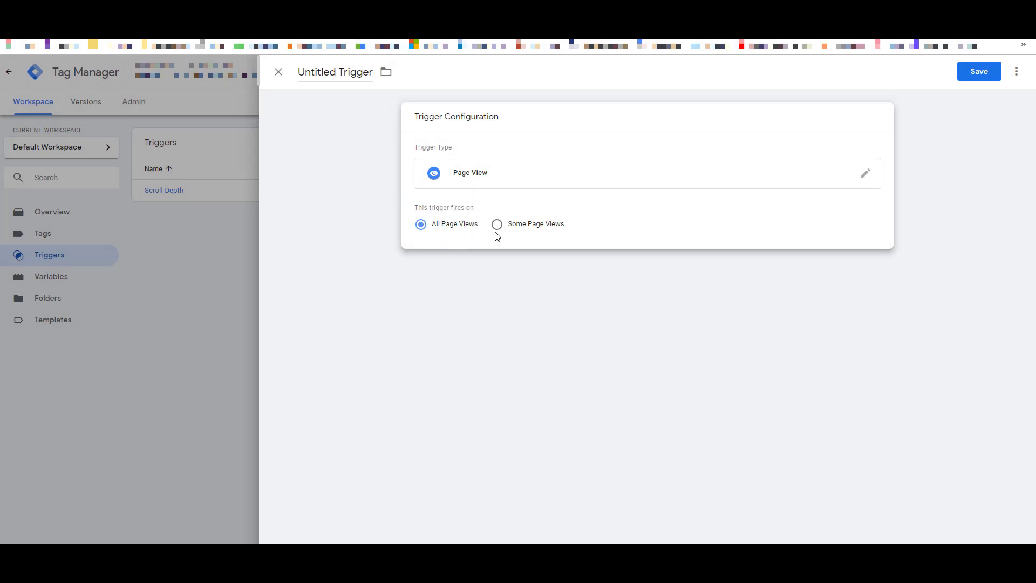
click(545, 230)
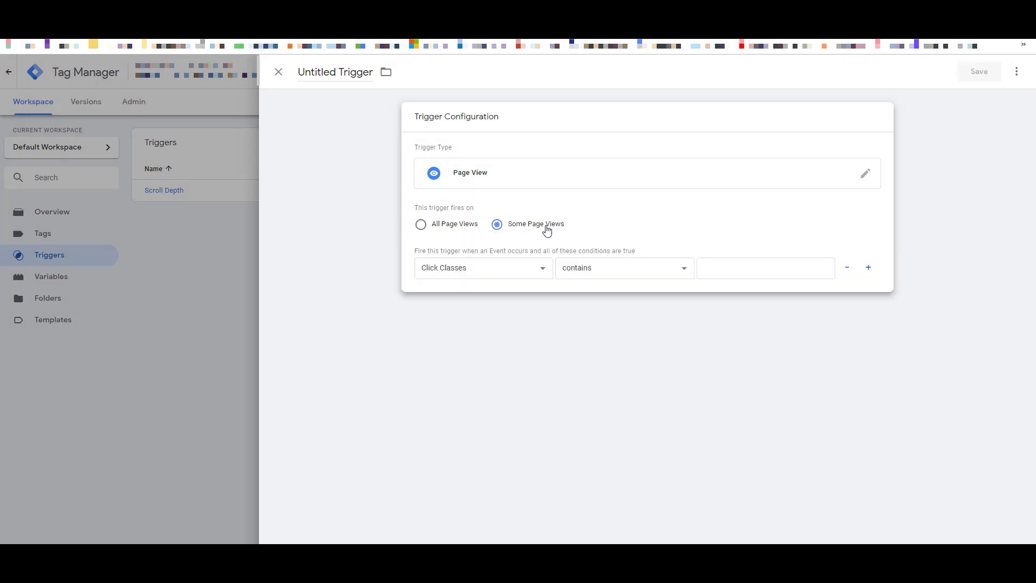
click(546, 269)
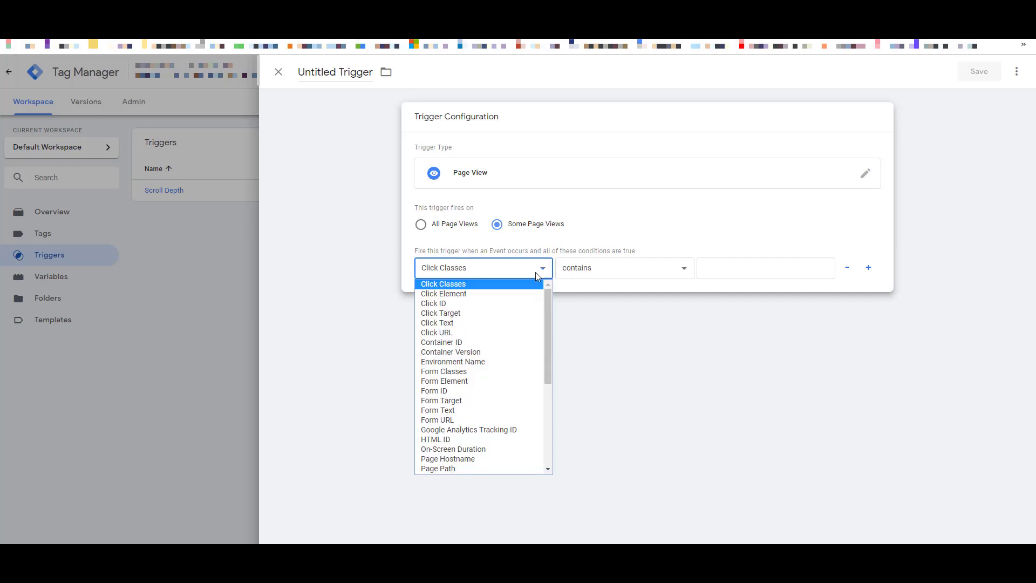
scroll(535, 369, down, 5)
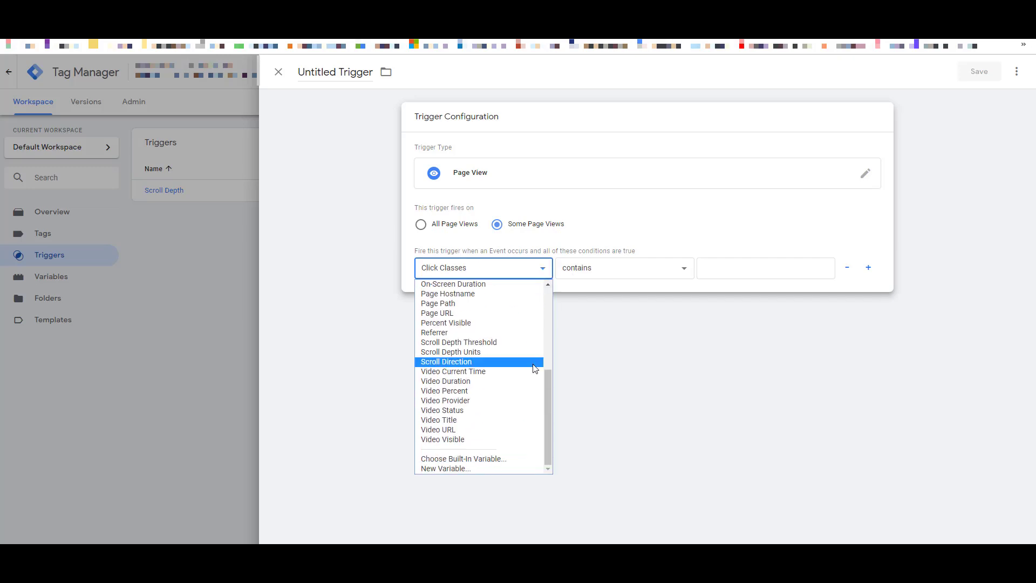
click(515, 314)
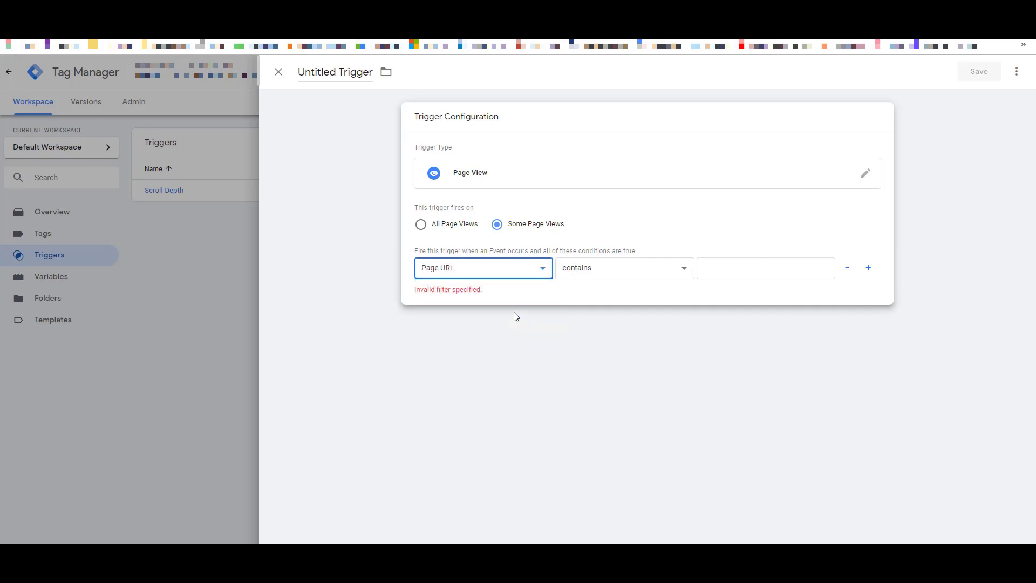
click(725, 269)
text(/thank)
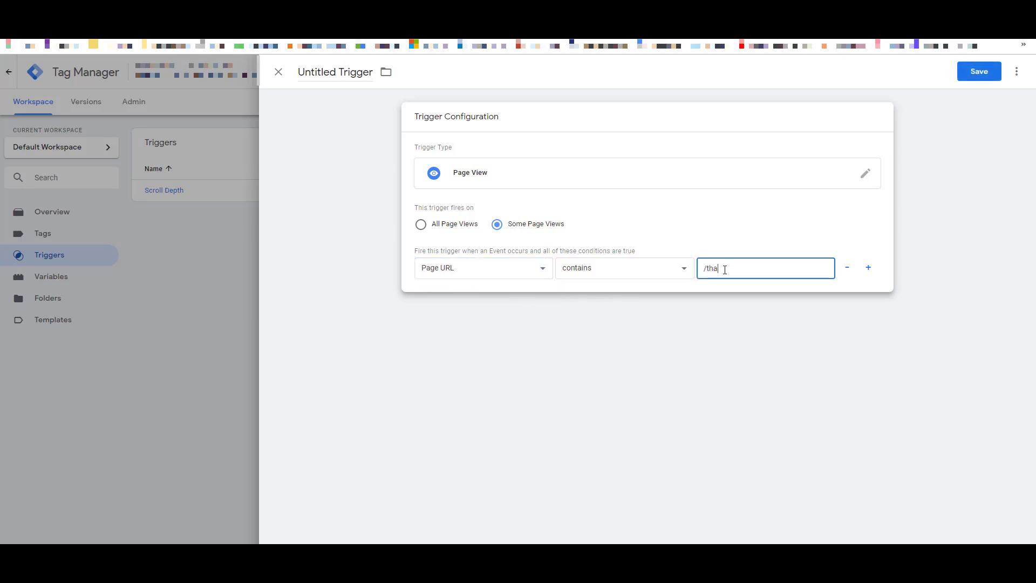
text(-you)
Switch the draft trigger to Custom Event, then close it and discard the changes.
click(867, 176)
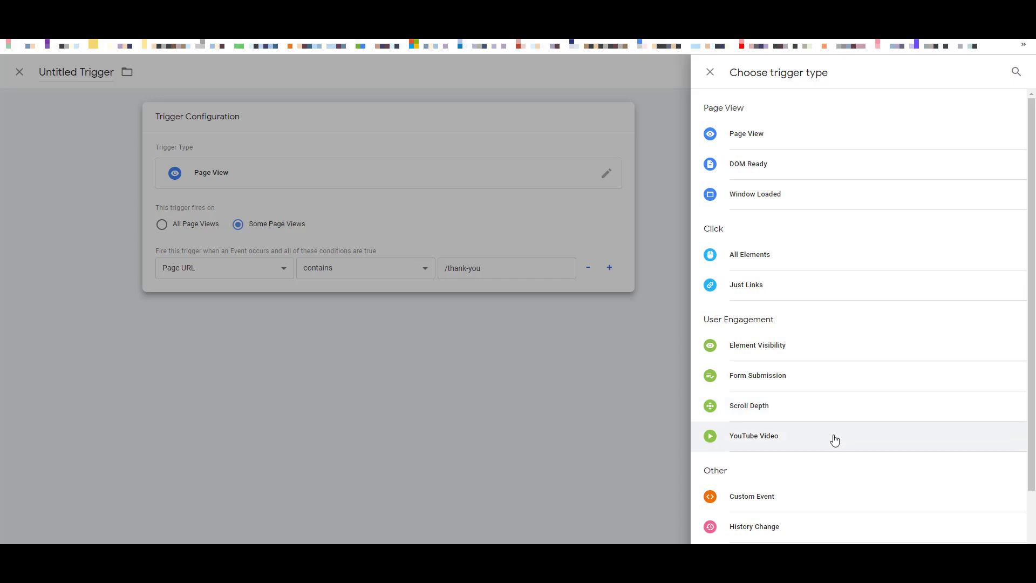
scroll(836, 440, down, 2)
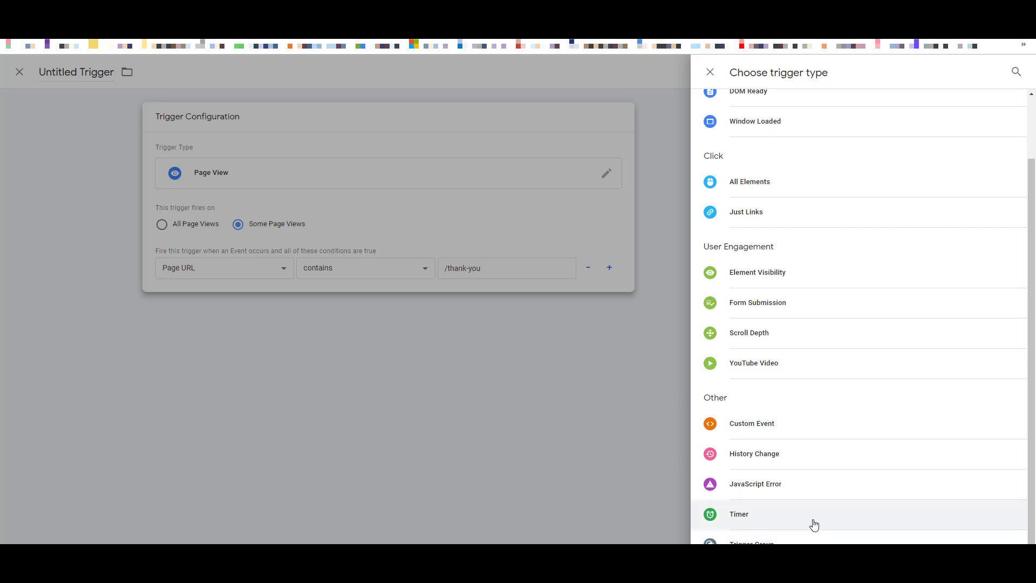
click(803, 422)
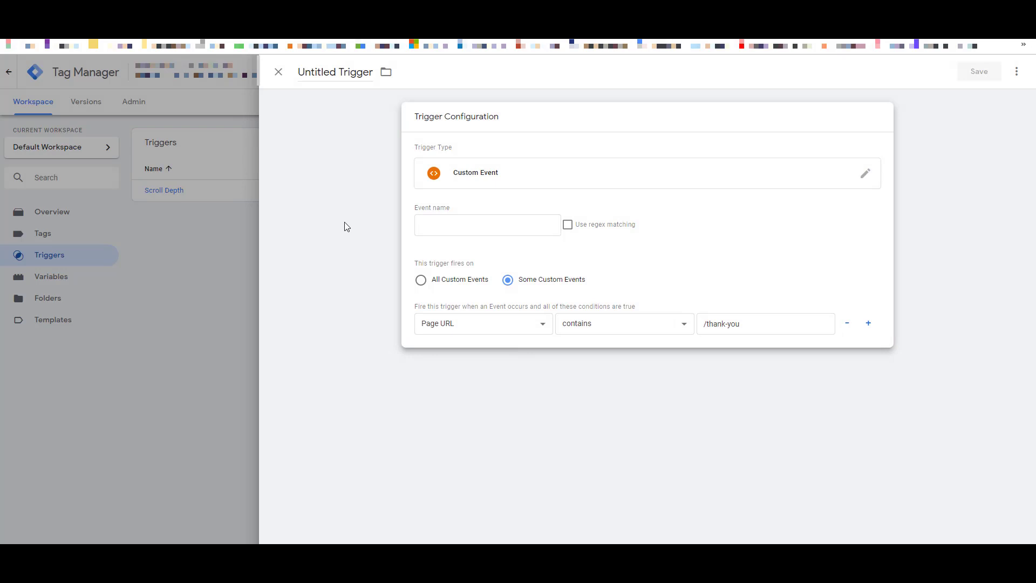
click(279, 72)
click(618, 199)
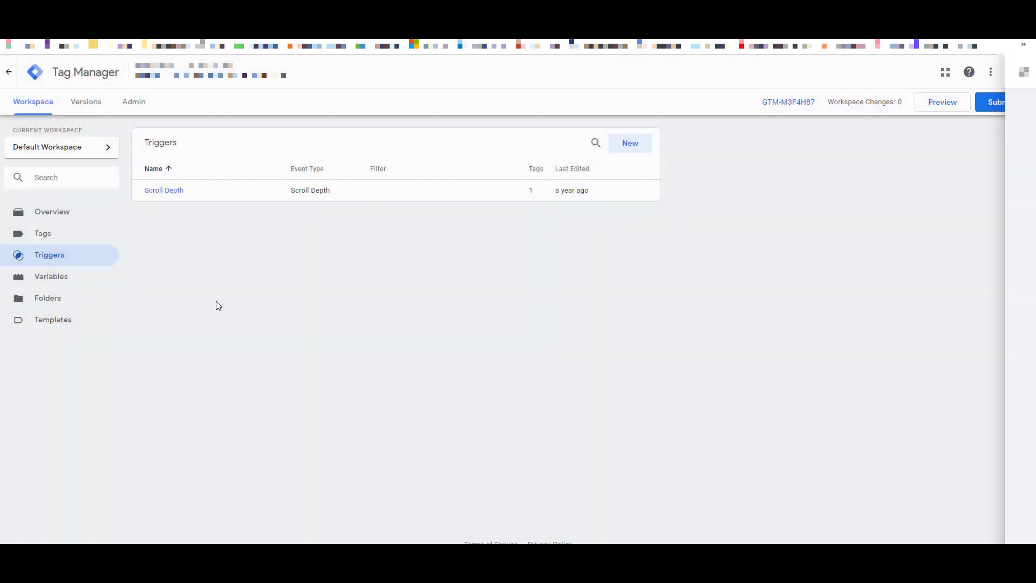
Add Scroll Depth as a second firing trigger on the Facebook Pixel tag and save.
click(61, 236)
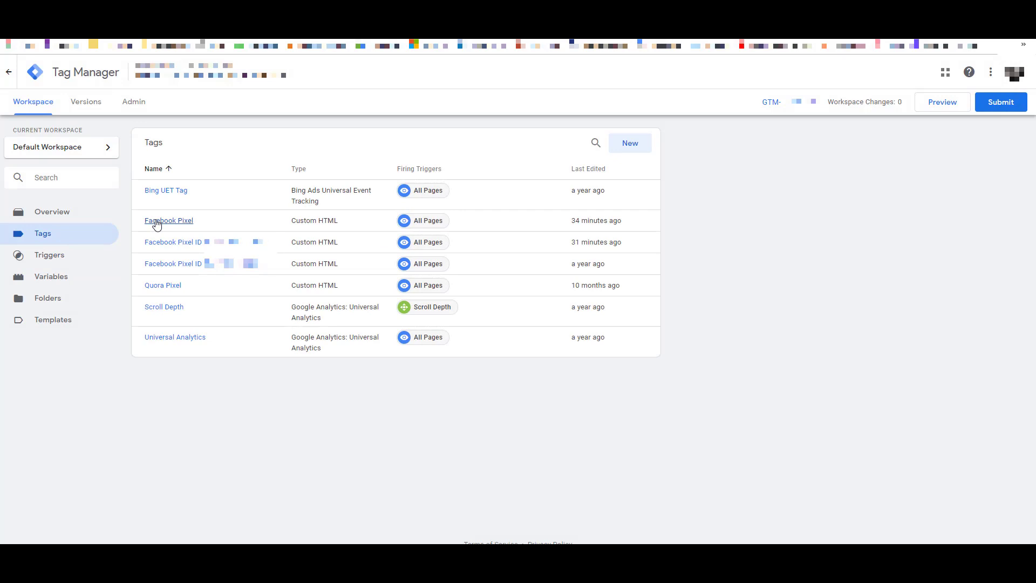
click(157, 221)
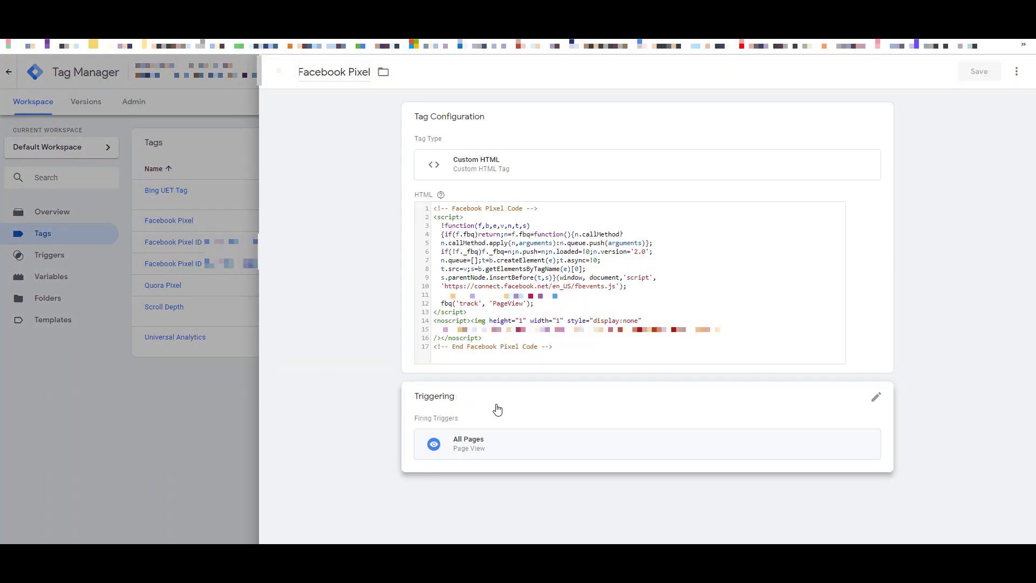
click(877, 403)
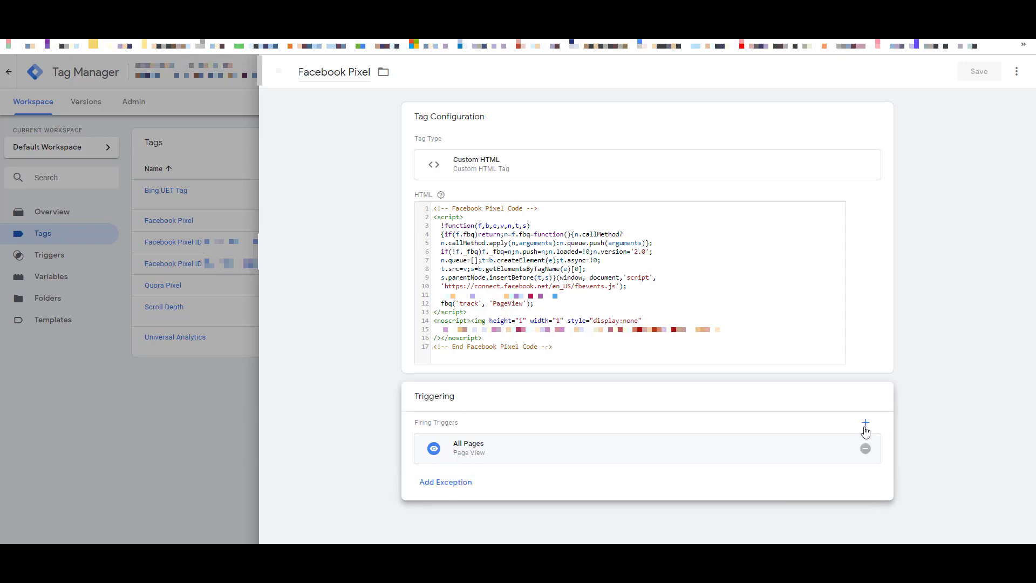
click(865, 426)
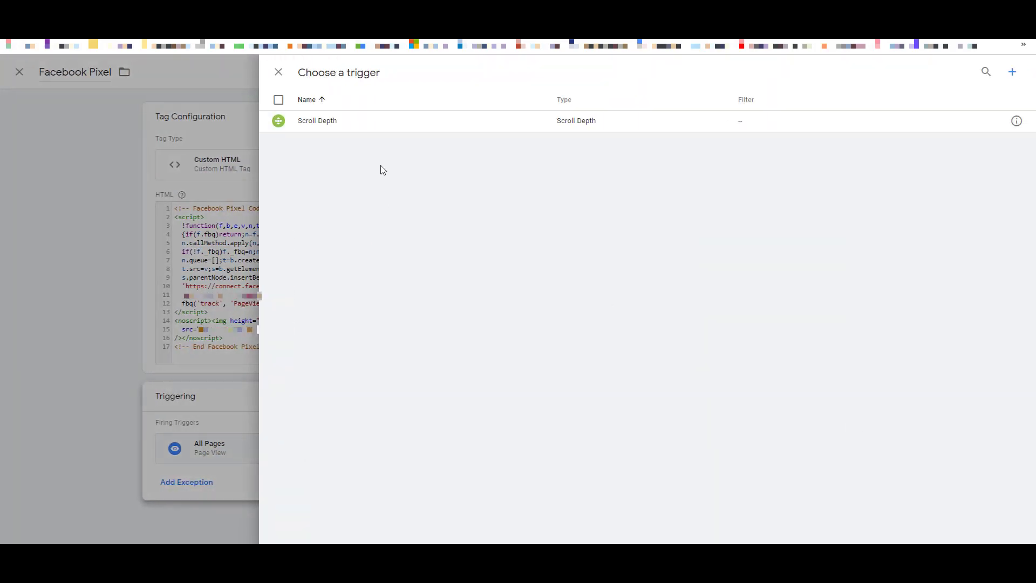
click(367, 122)
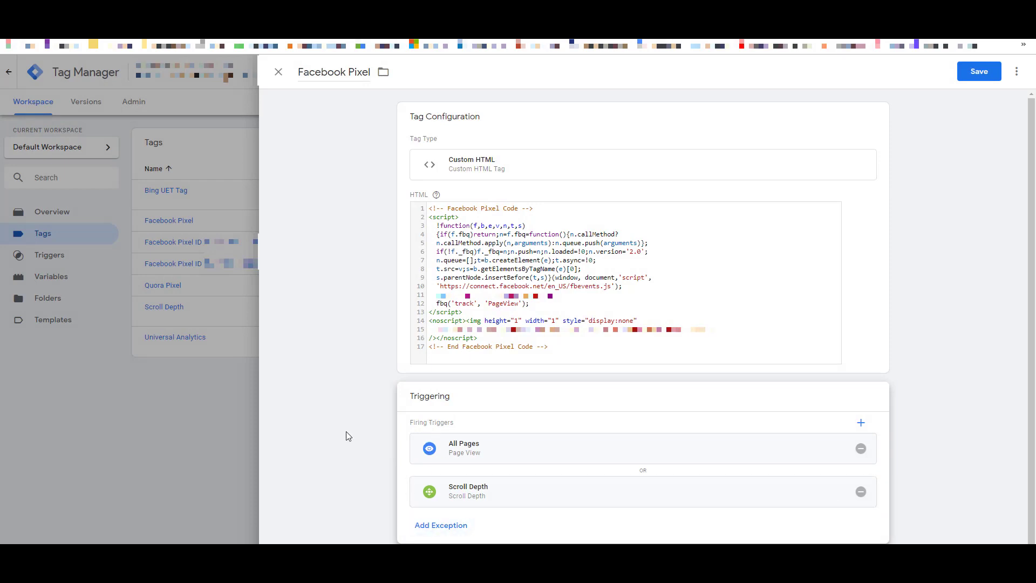
click(977, 72)
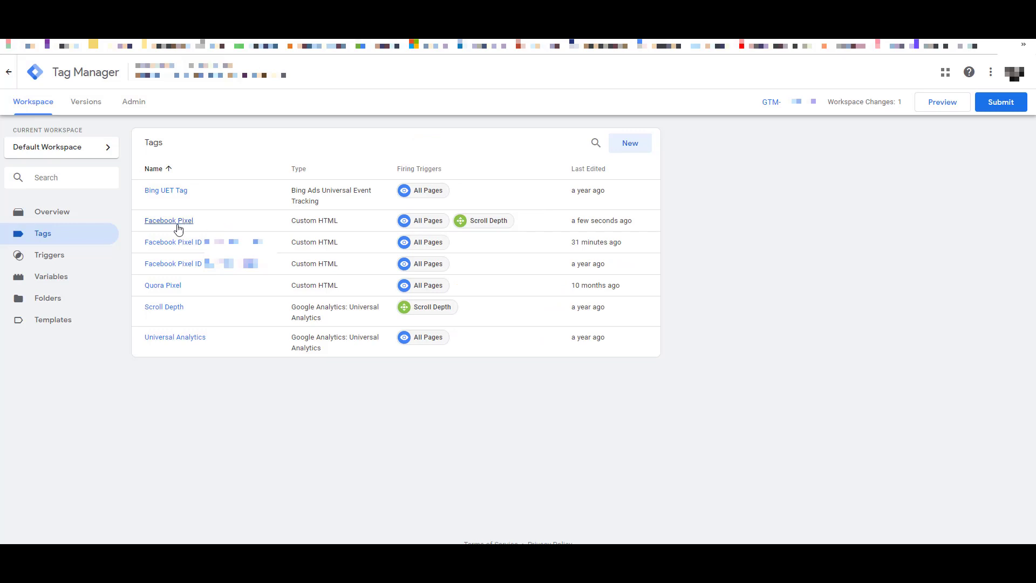